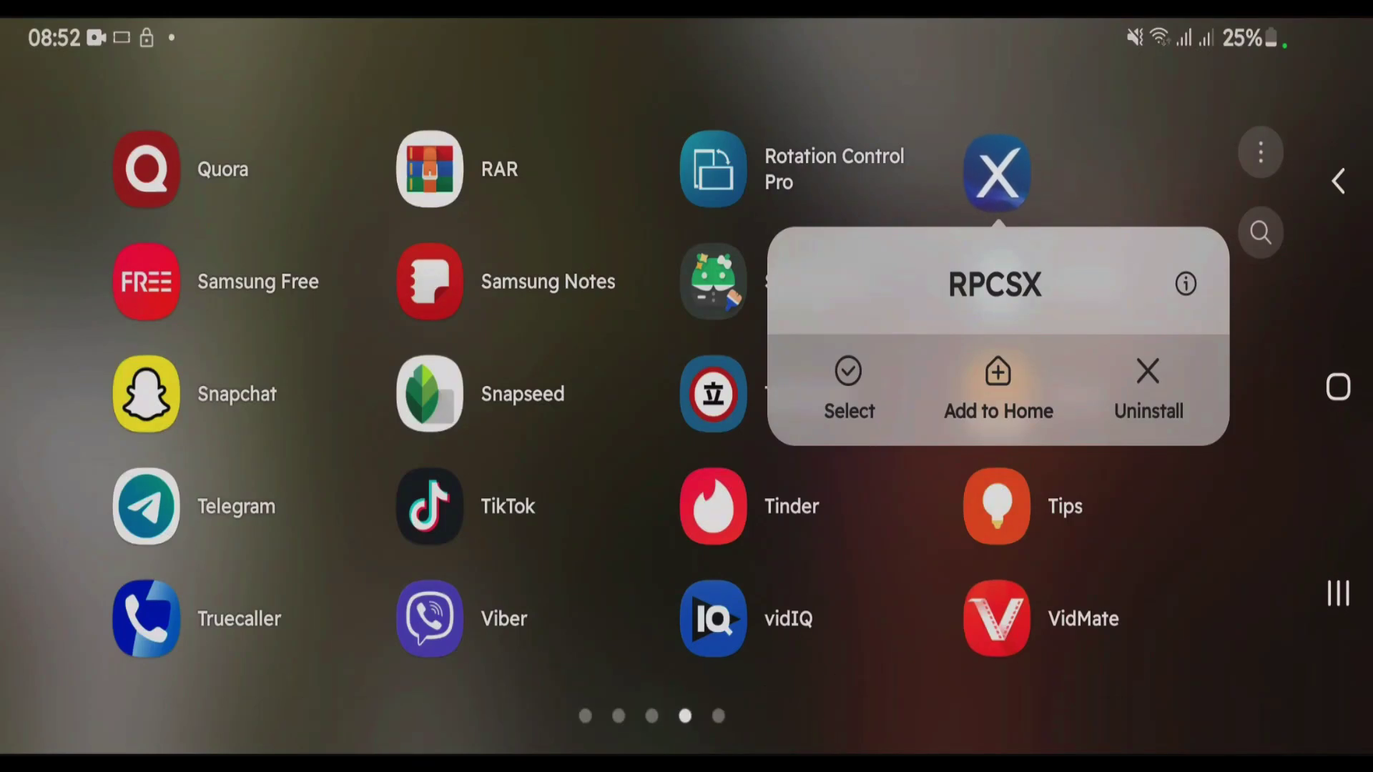
# Step: Launch the RPCSX emulator from its app icon
pyautogui.click(996, 172)
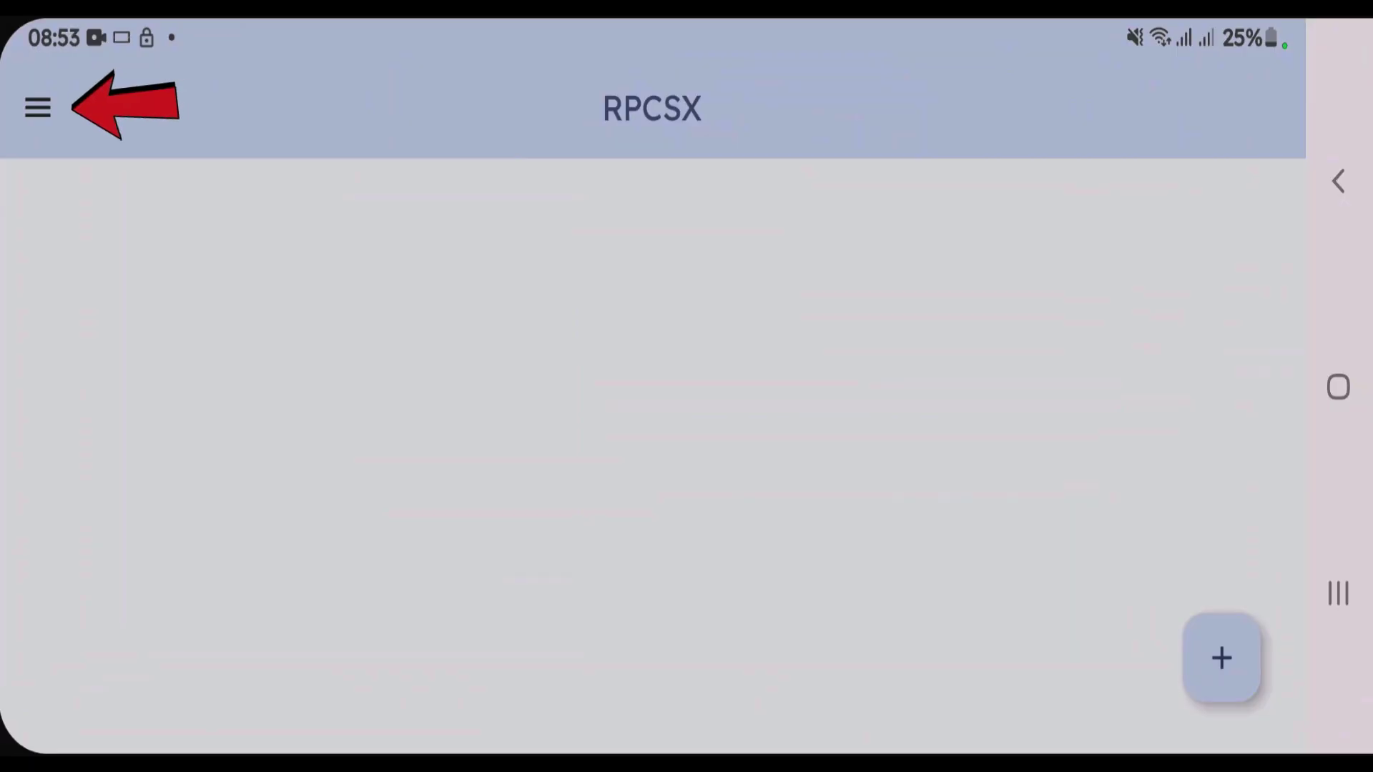
# Step: Go through the side menu into Settings to reach the Download Channels page
pyautogui.click(38, 107)
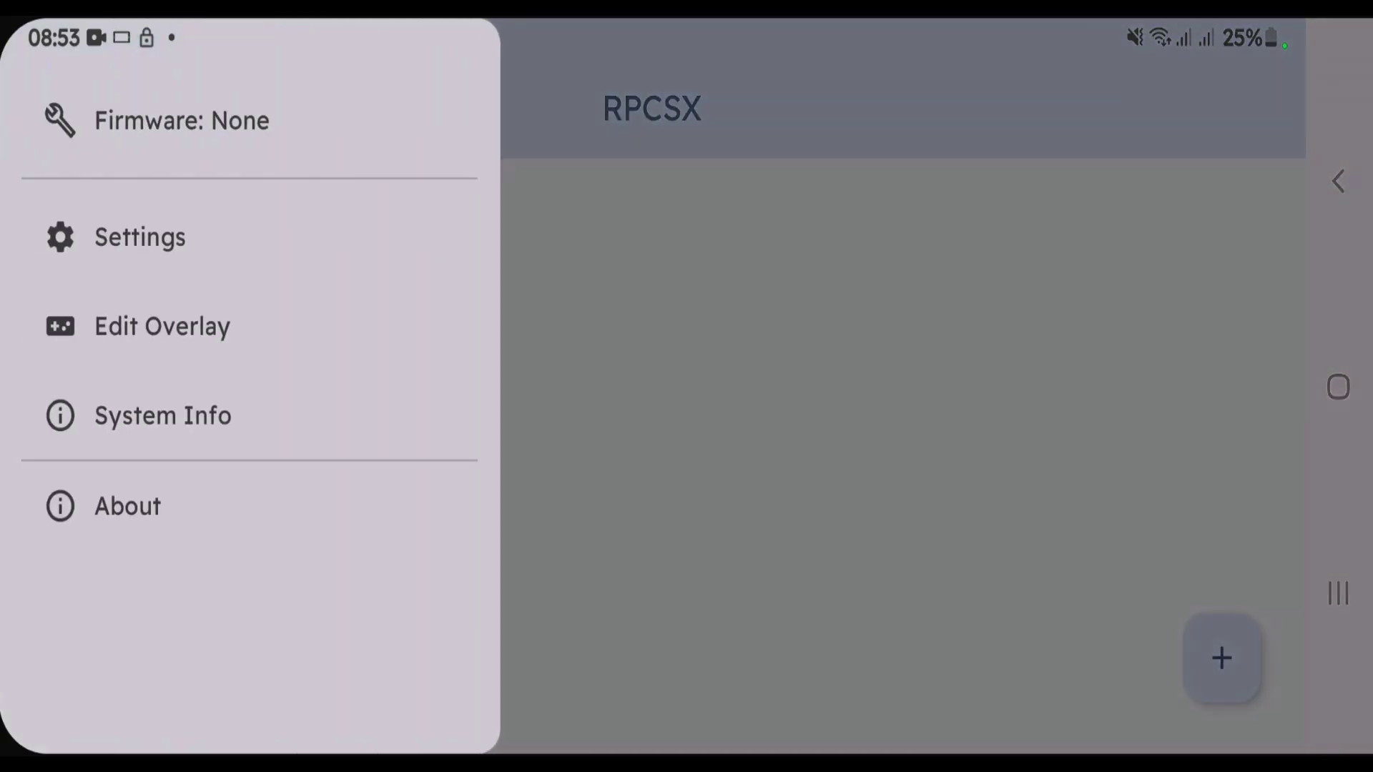
pyautogui.click(139, 238)
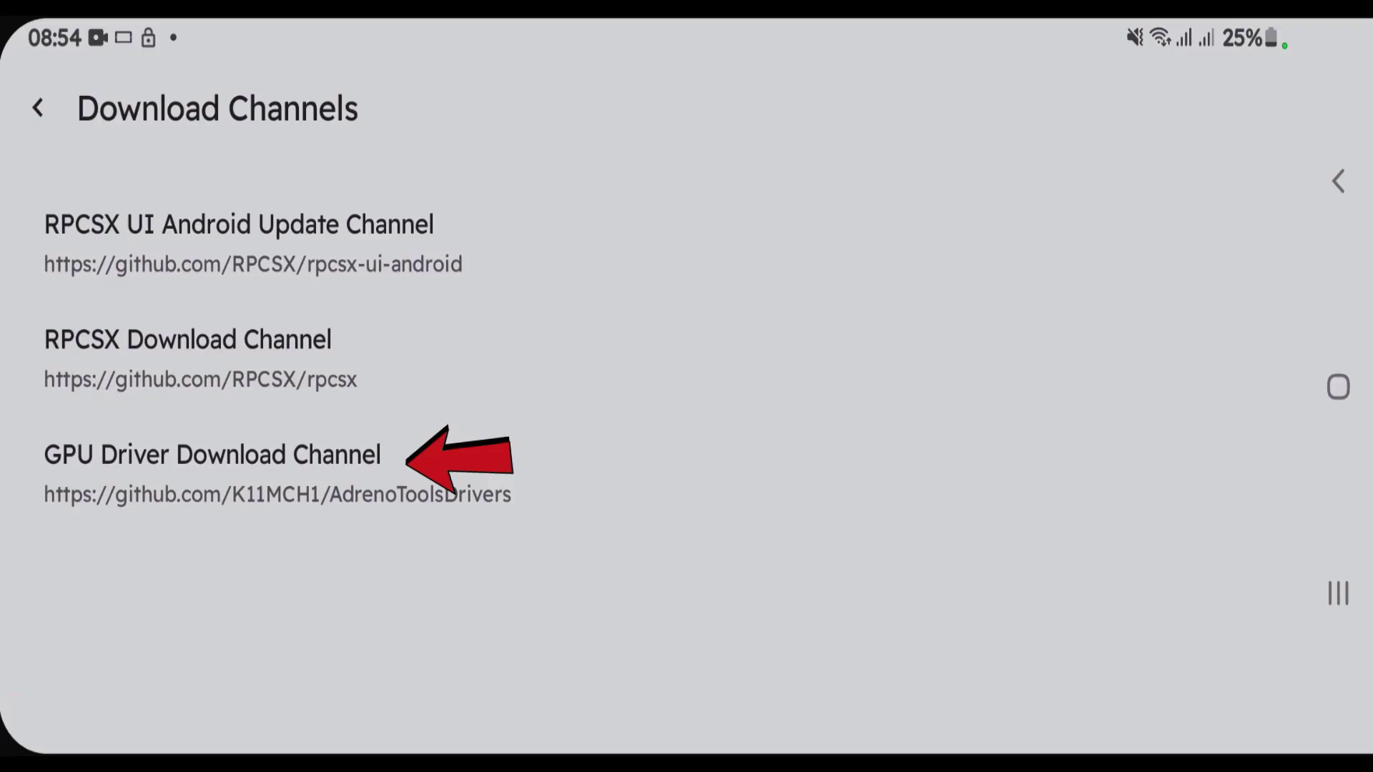
# Step: Inspect the GPU driver channel's repository, back out without adding a URL, and return to Settings
pyautogui.click(213, 473)
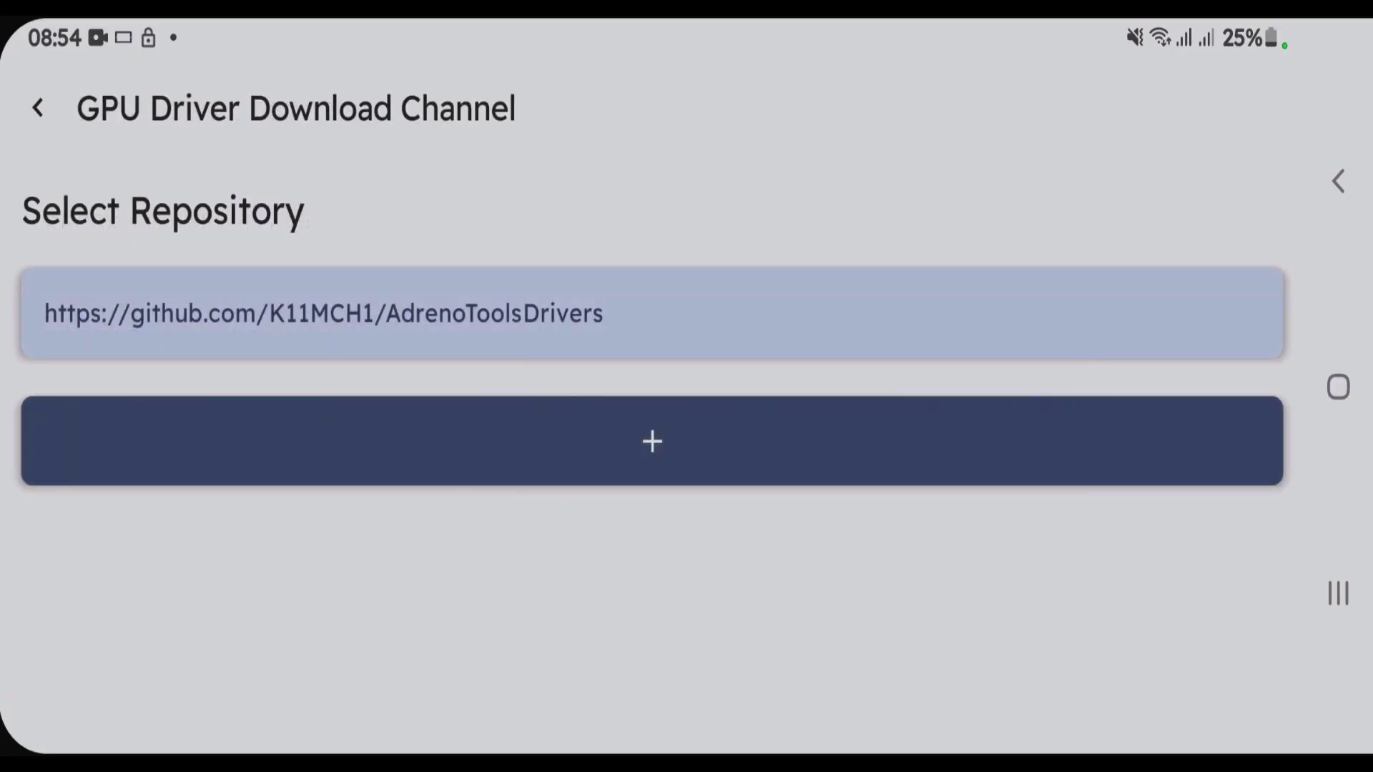
pyautogui.click(653, 440)
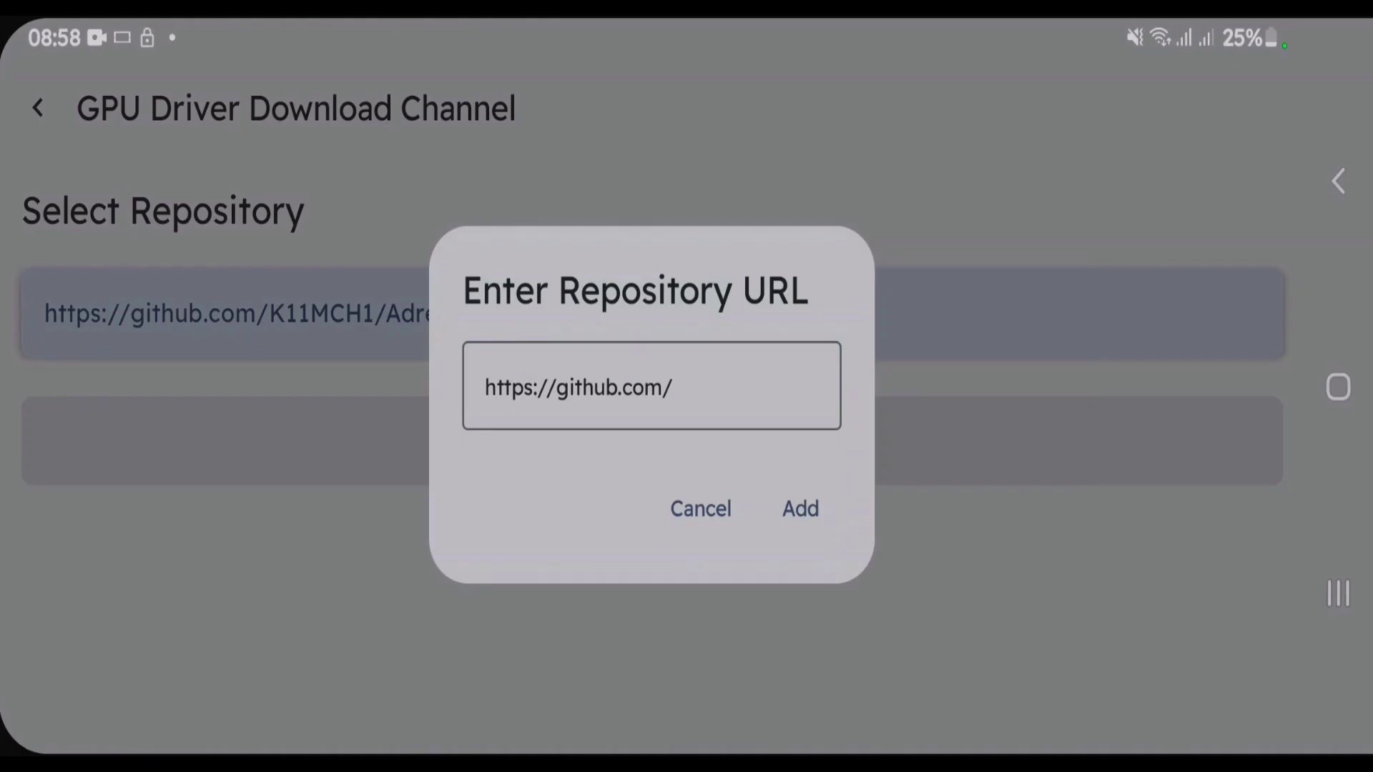
pyautogui.press('Escape')
pyautogui.press('Escape')
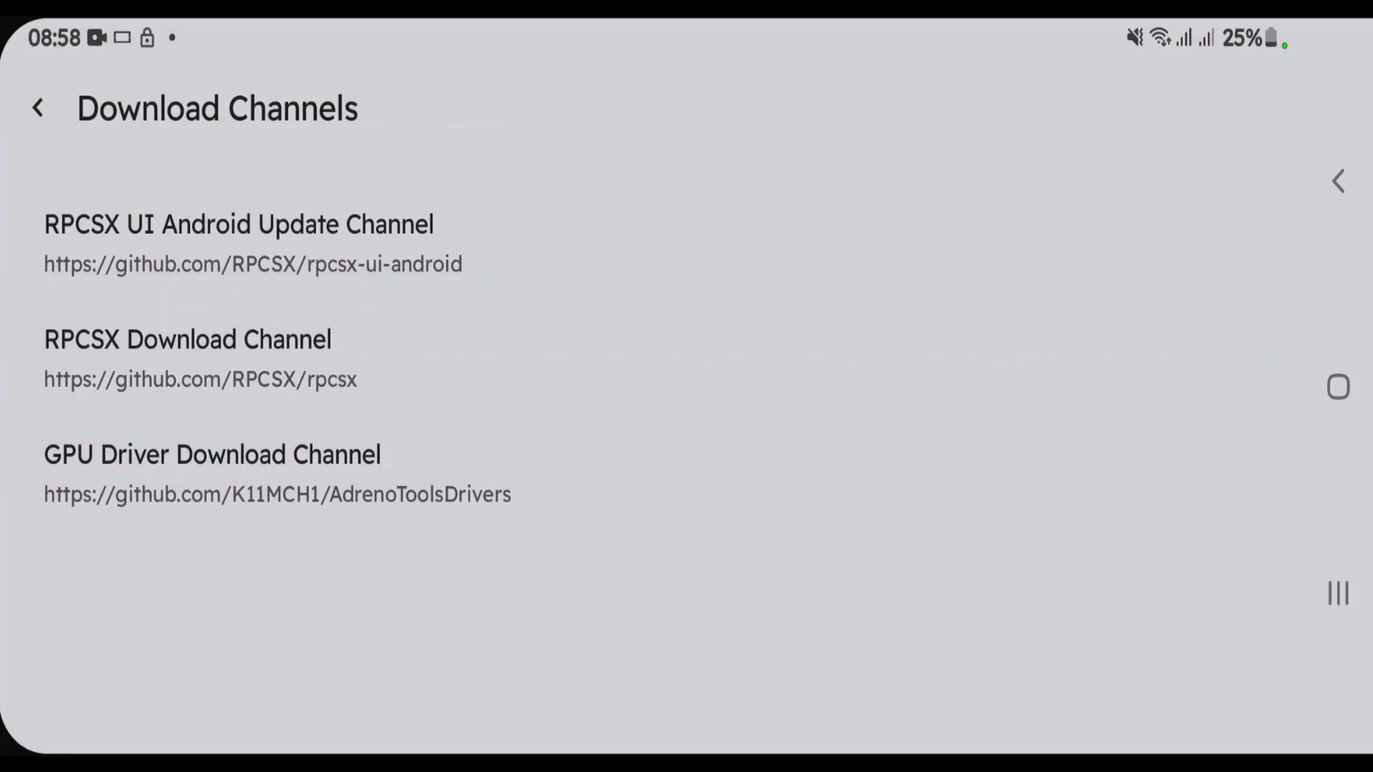
pyautogui.click(38, 108)
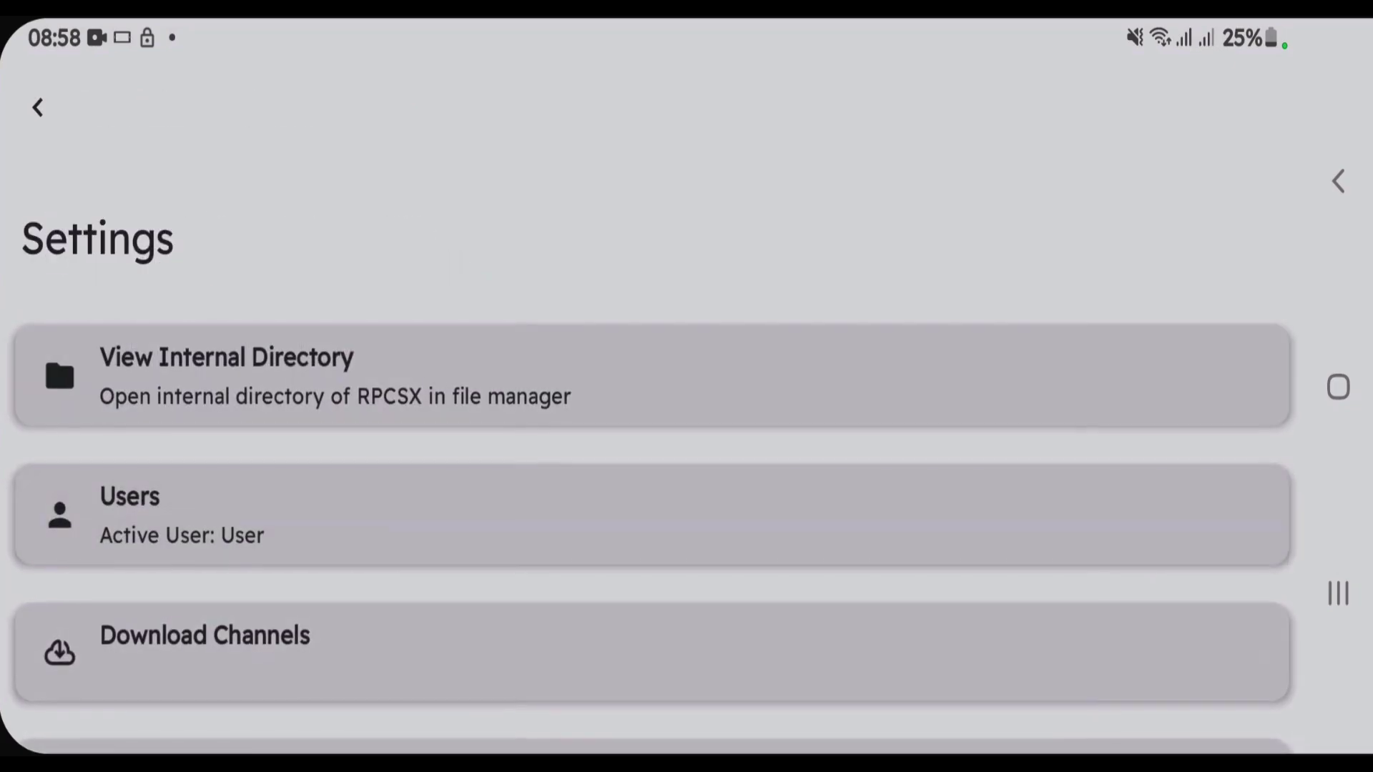
pyautogui.scroll(-3, 652, 483)
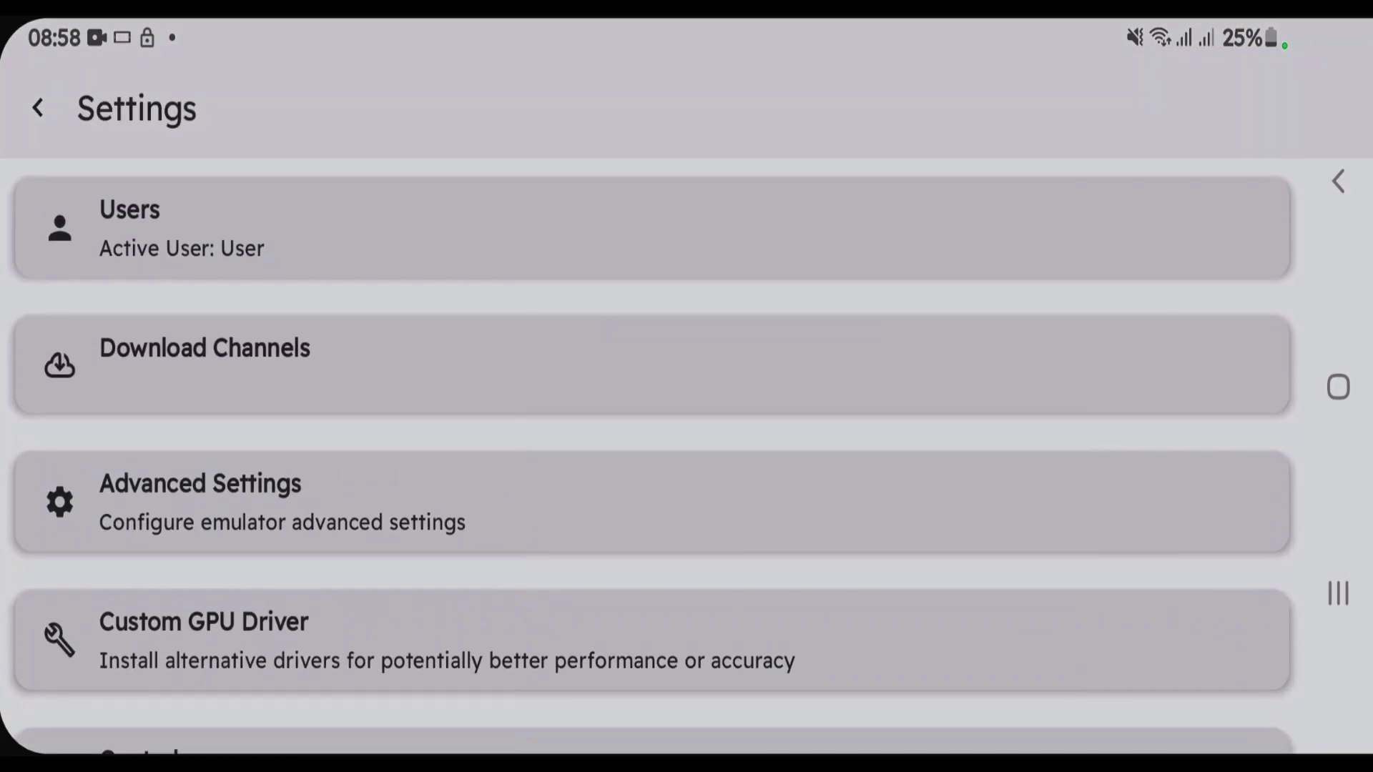
# Step: Open the Custom GPU Driver page and begin adding a new driver
pyautogui.click(429, 641)
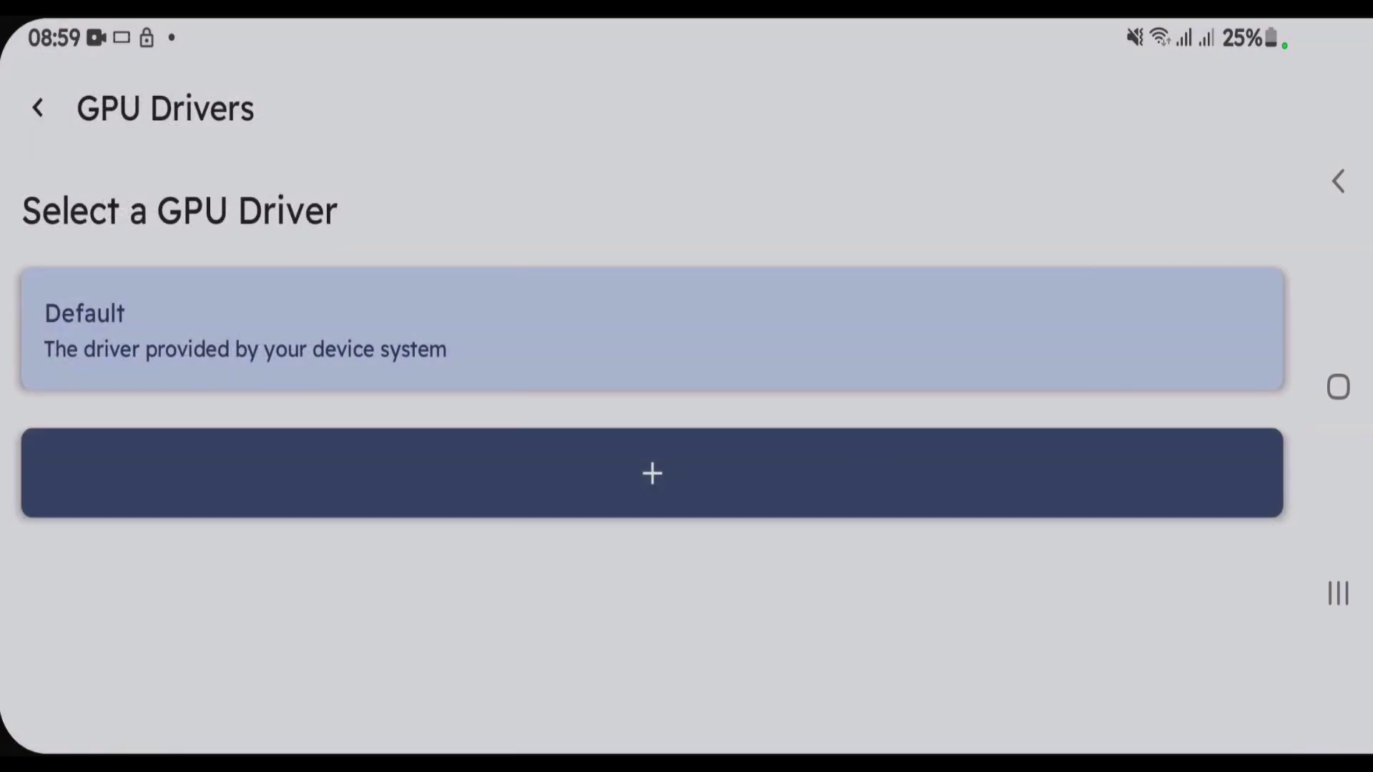
pyautogui.click(652, 473)
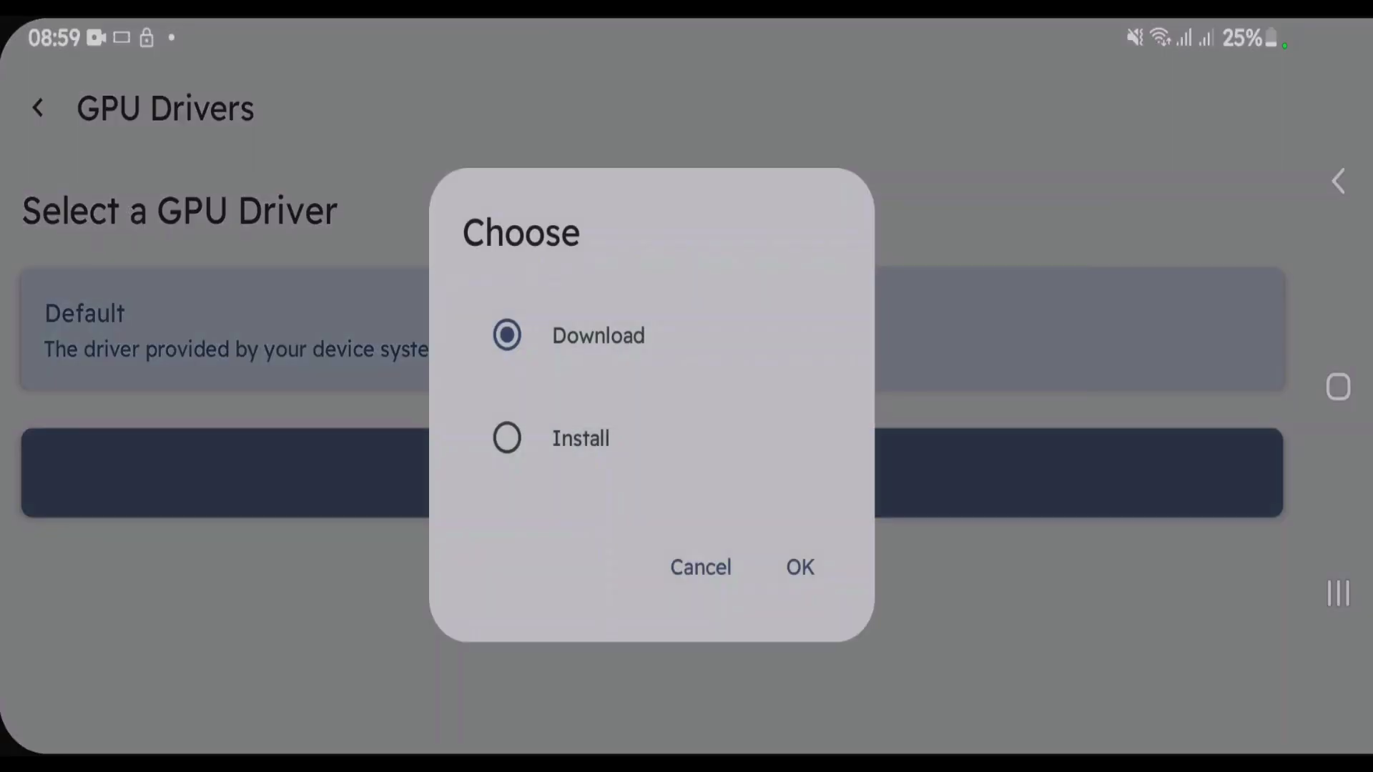
# Step: Choose Download, fetch the repository's three driver builds, and select the 05072025 release
pyautogui.click(580, 438)
pyautogui.click(598, 336)
pyautogui.click(801, 567)
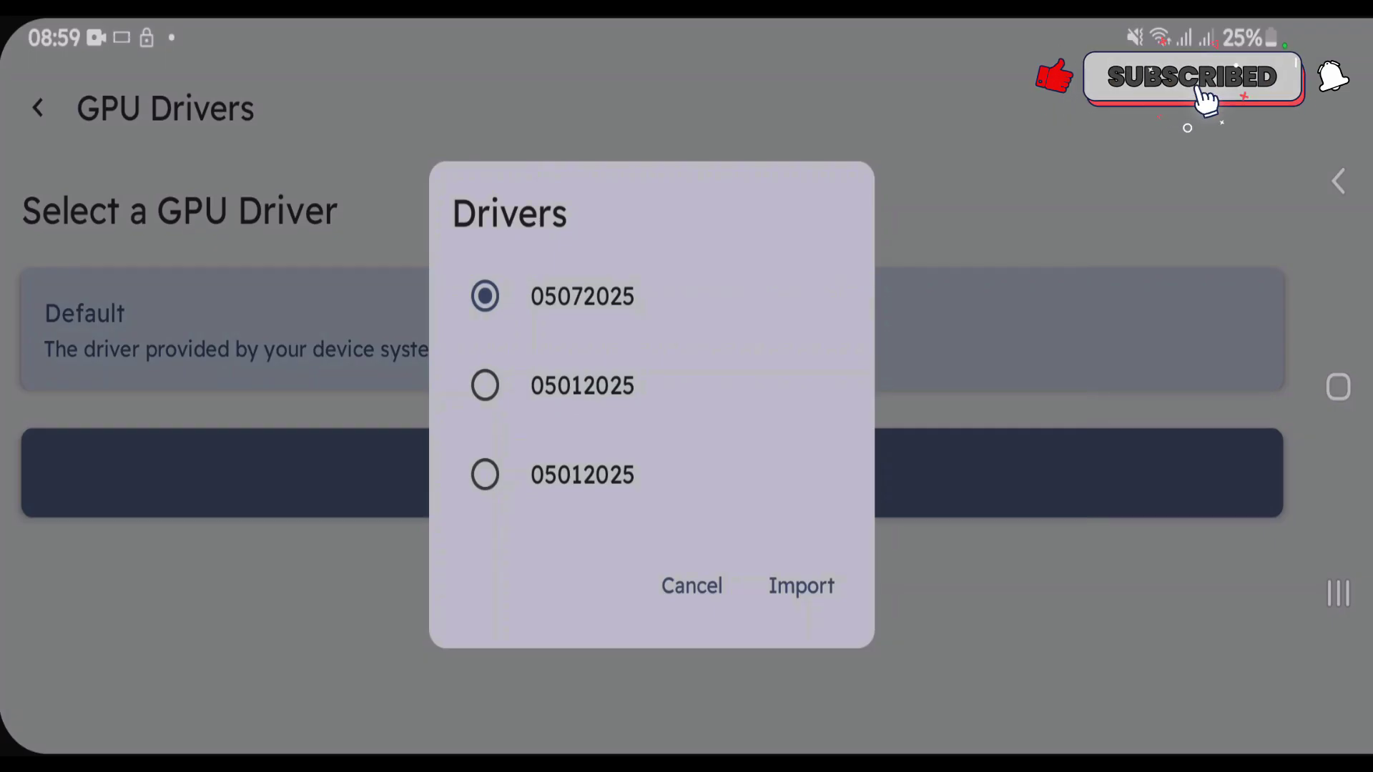
pyautogui.click(583, 385)
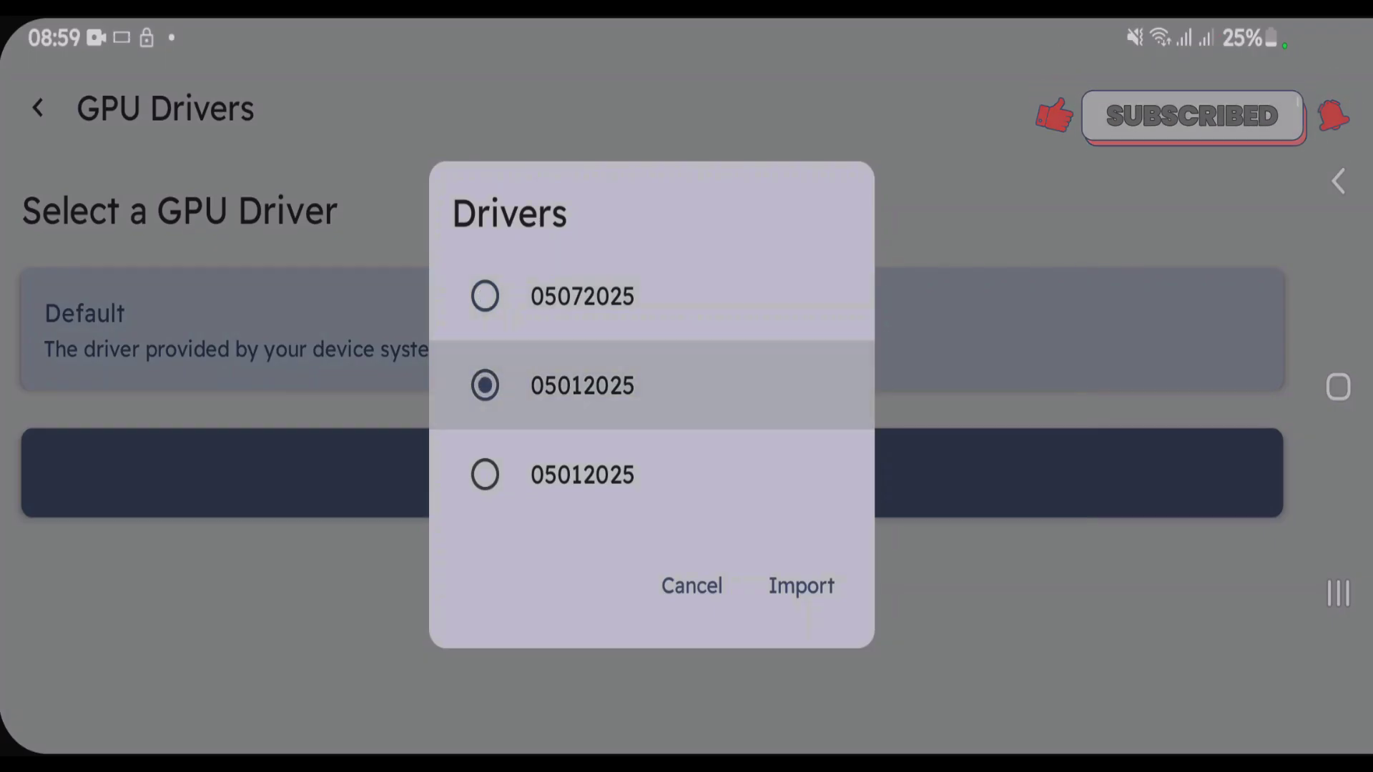
pyautogui.click(583, 474)
pyautogui.click(582, 296)
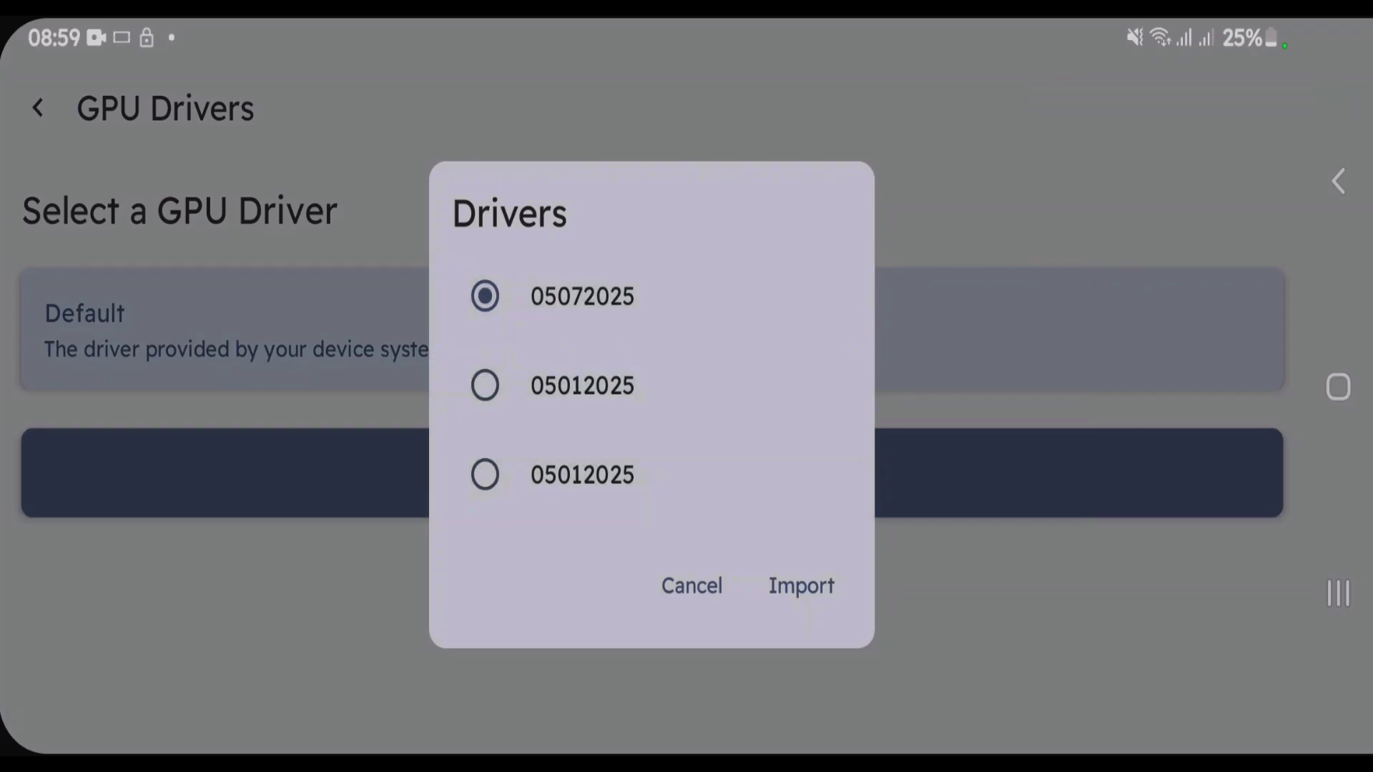
# Step: Import the Mesa Turnip v25.2.0-R4-fix driver, keep it selected over Default, and go back
pyautogui.click(800, 586)
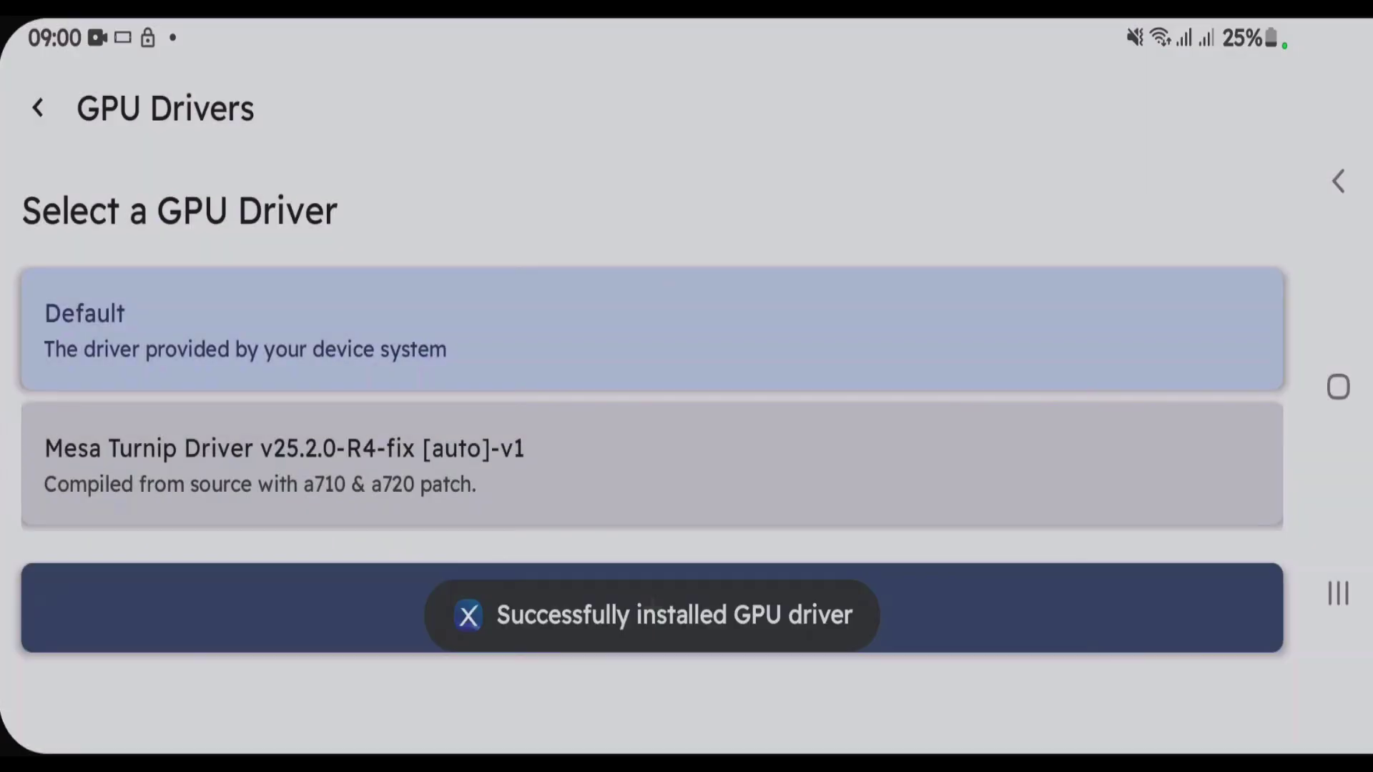
pyautogui.click(747, 464)
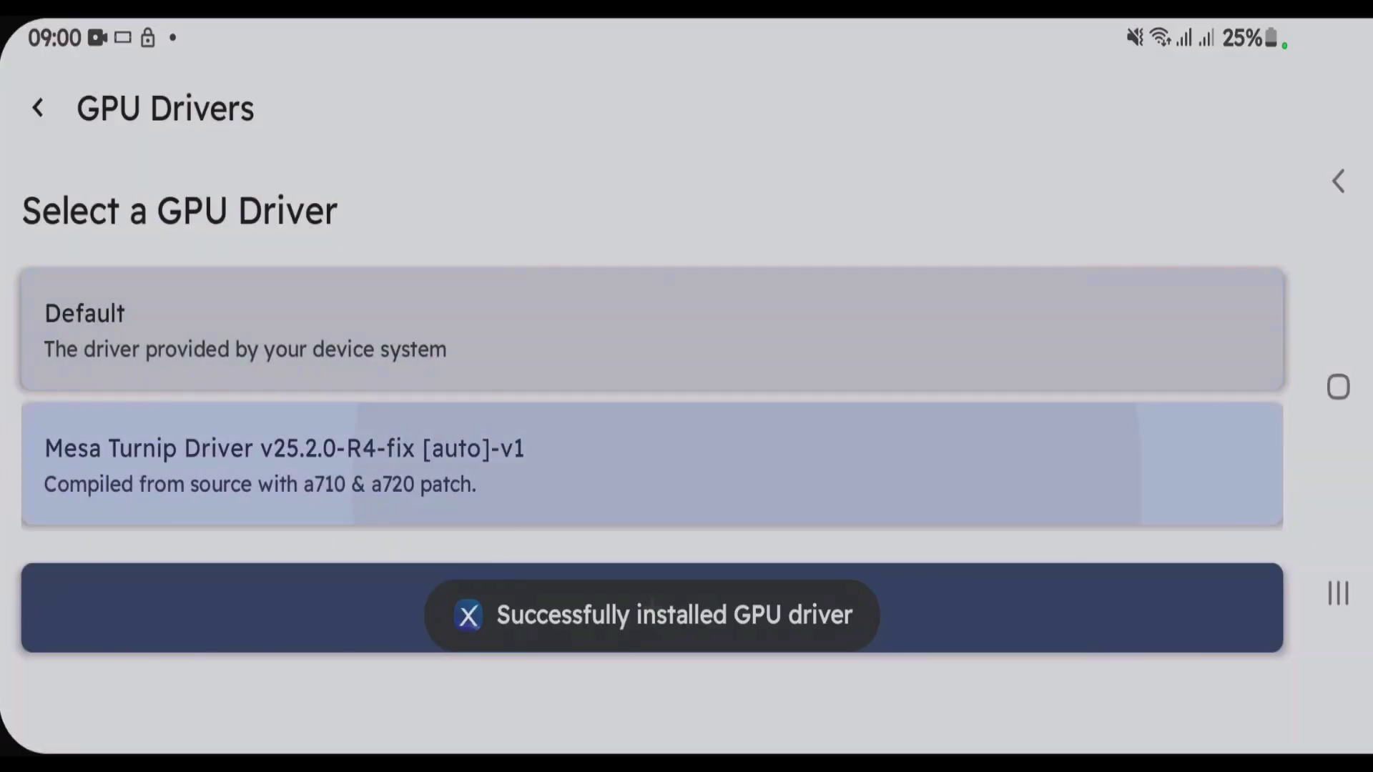
pyautogui.click(643, 329)
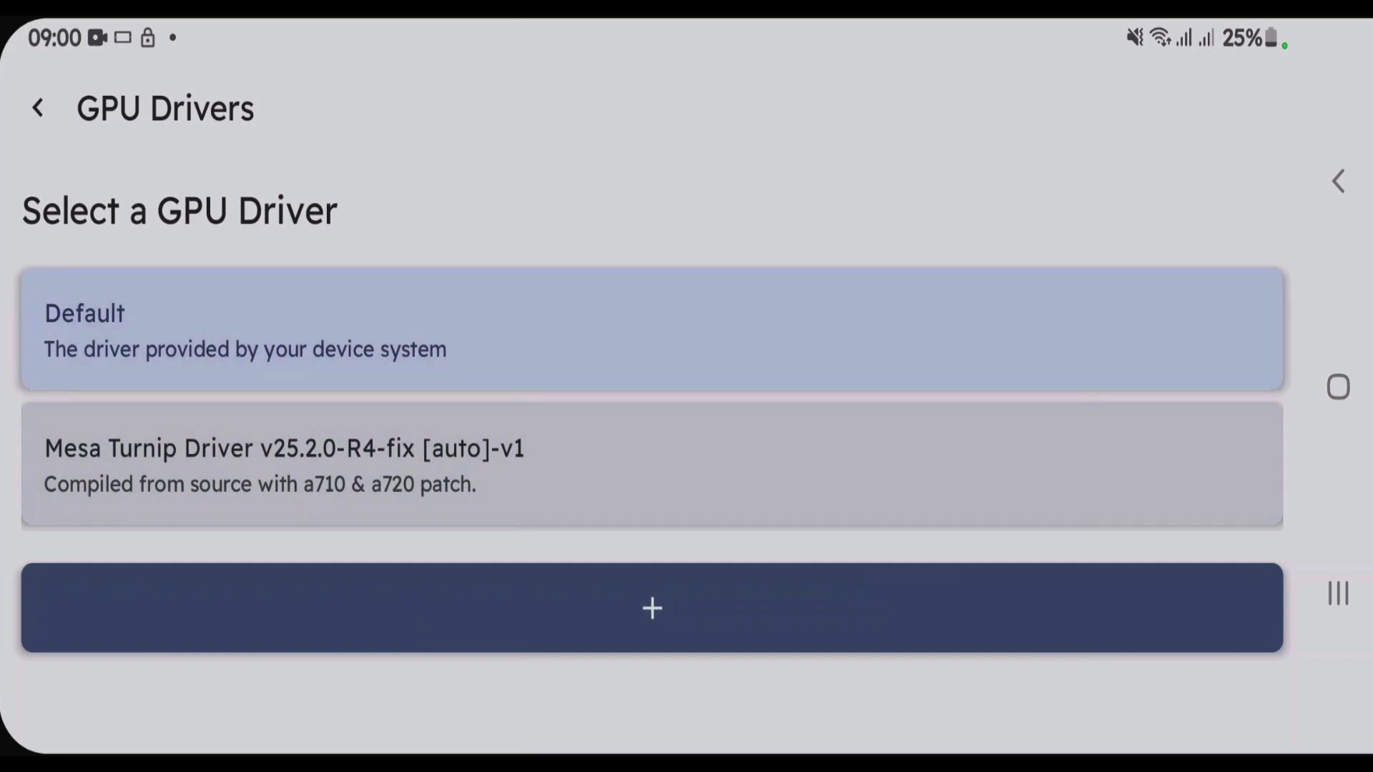
pyautogui.click(644, 464)
pyautogui.click(38, 107)
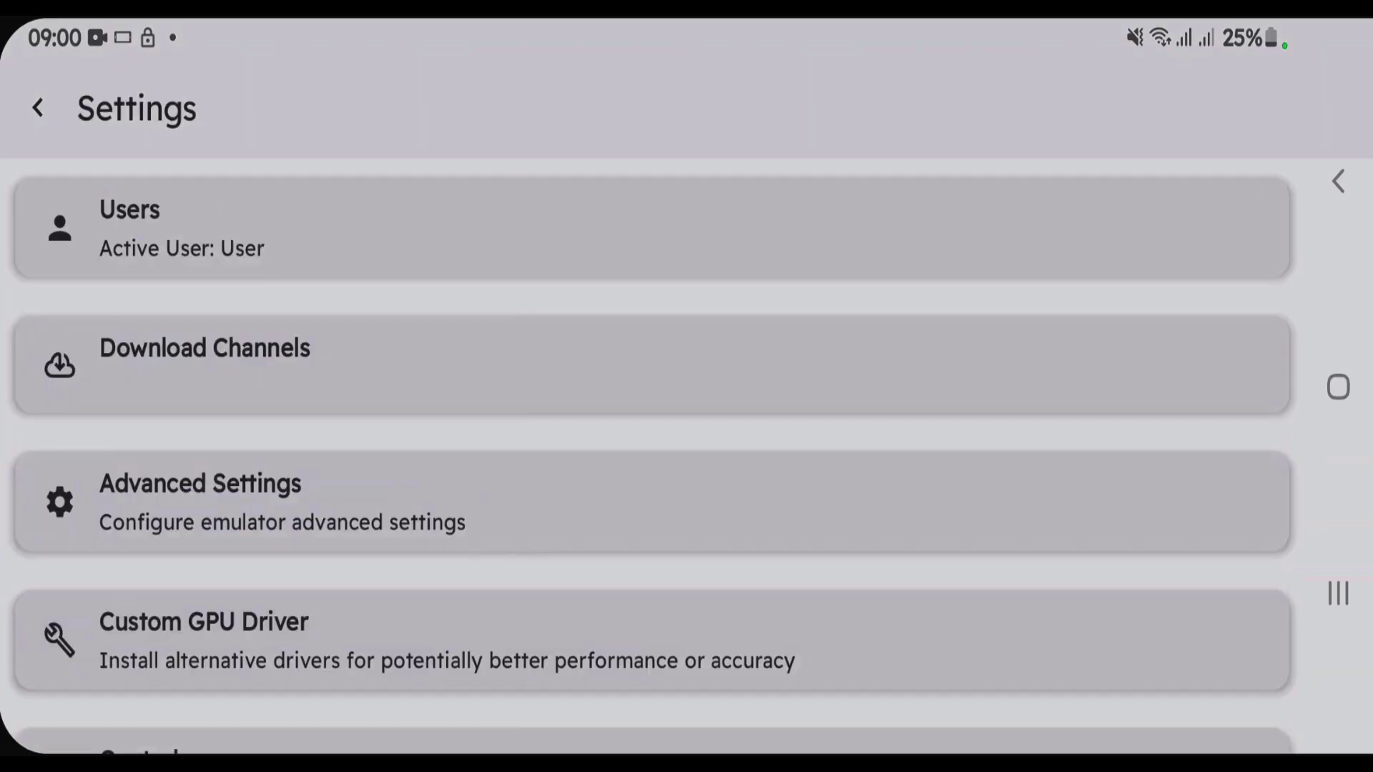